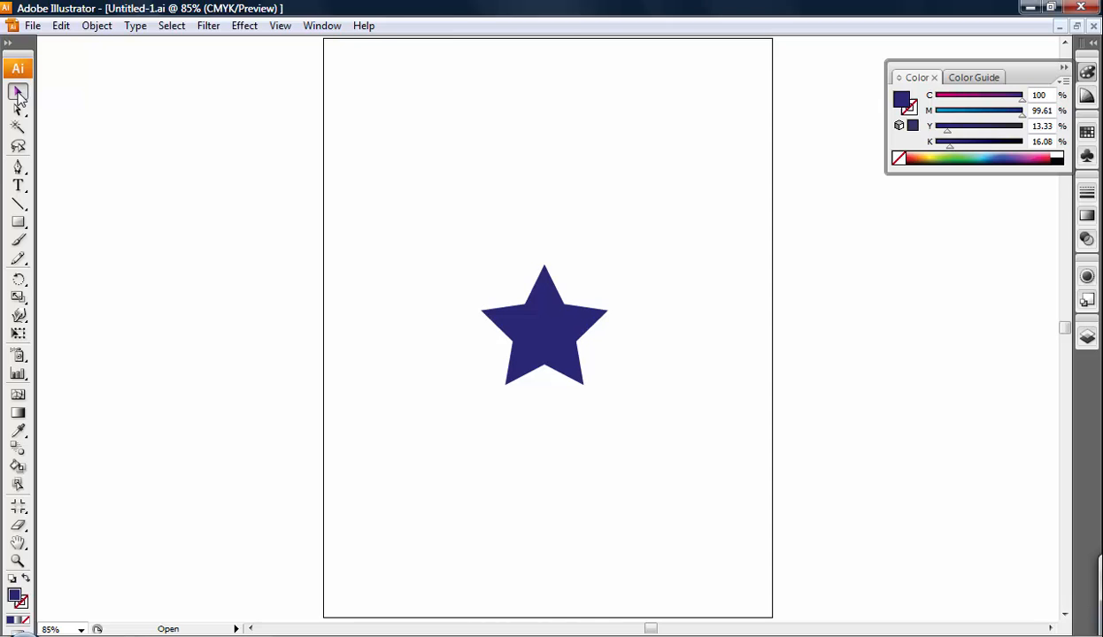
Step: Stretch the star freely in height and width from its top and side handles, returning it to about its original size
click(555, 335)
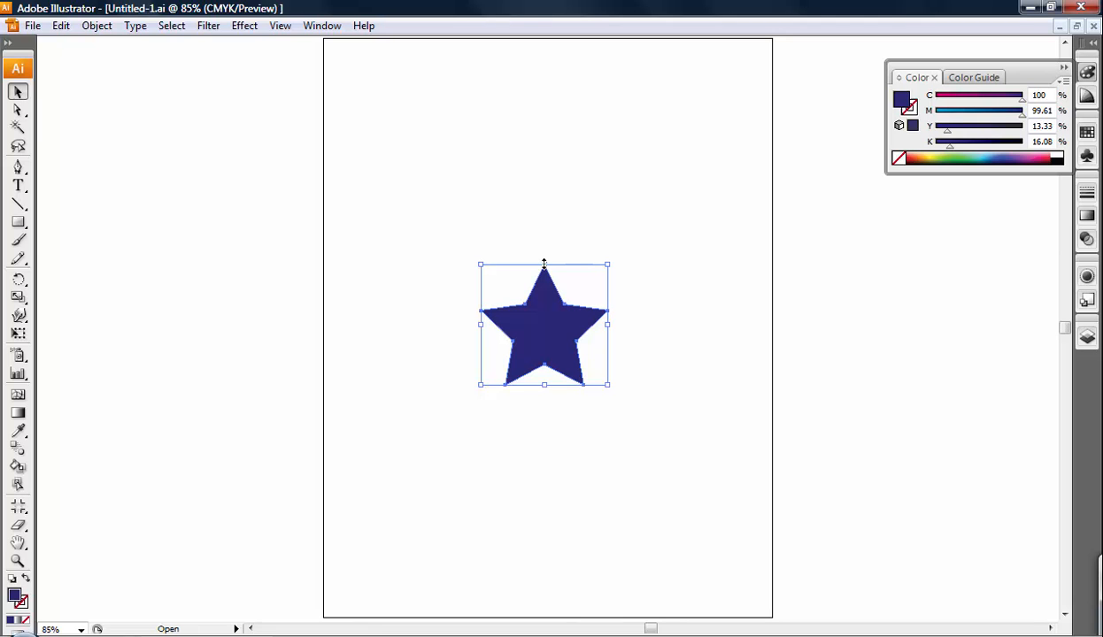
drag(544, 264, 566, 309)
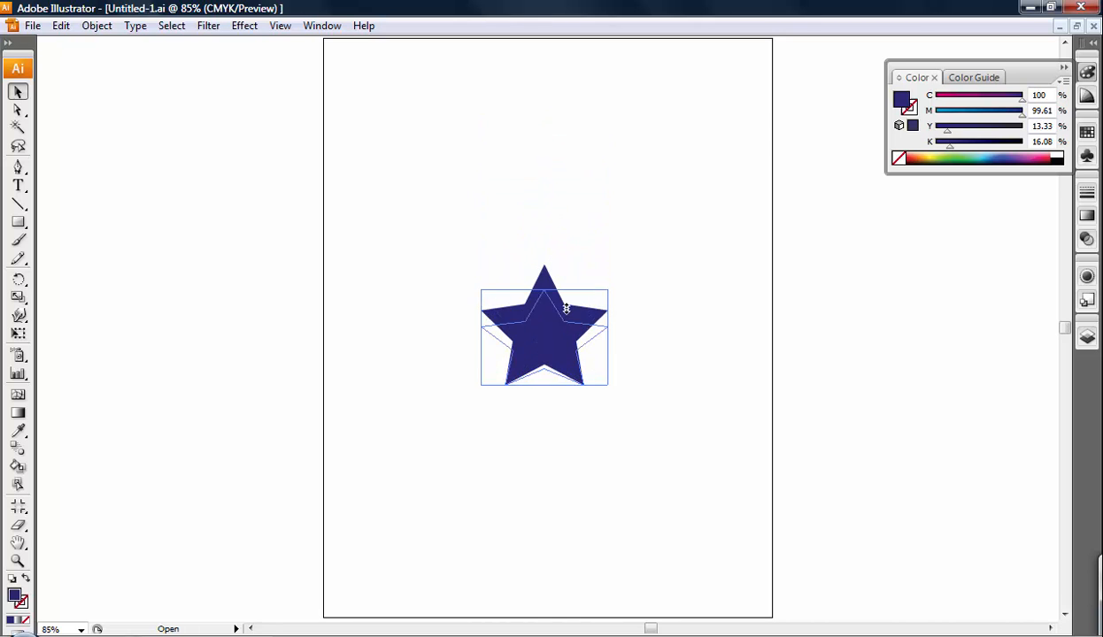
drag(553, 209, 513, 266)
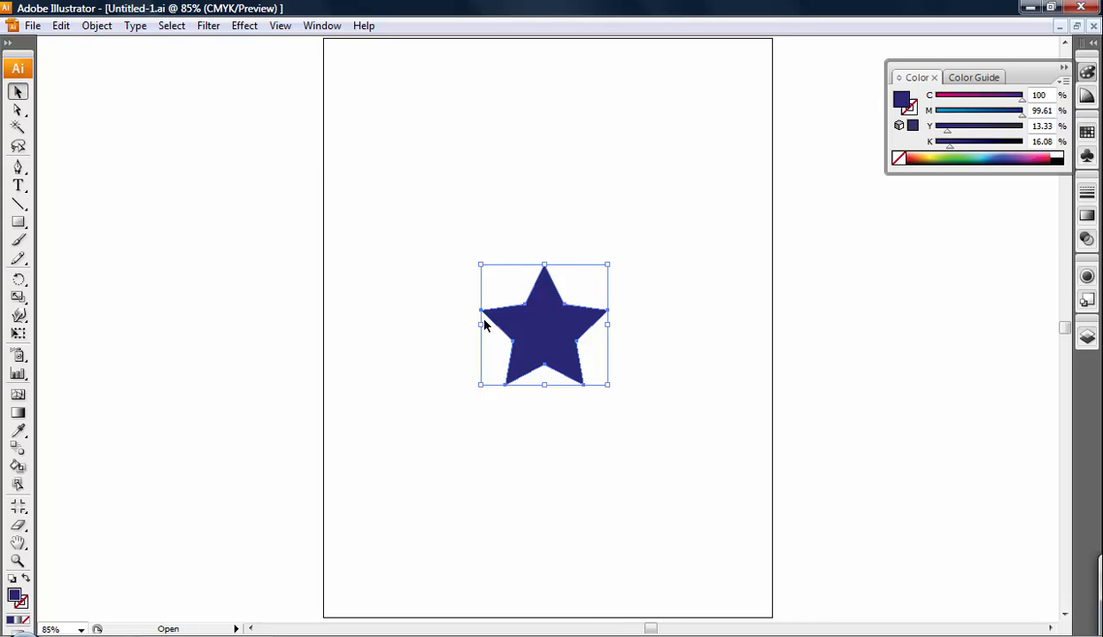
mouse_move(481, 327)
mouse_down()
mouse_move(253, 337)
mouse_move(128, 365)
mouse_move(539, 345)
mouse_move(136, 391)
mouse_move(173, 378)
mouse_move(409, 376)
mouse_move(533, 331)
mouse_move(114, 349)
mouse_move(381, 374)
mouse_move(458, 337)
mouse_move(483, 341)
mouse_up()
mouse_move(609, 324)
mouse_down()
mouse_move(826, 322)
mouse_move(598, 317)
mouse_move(874, 323)
mouse_move(608, 323)
mouse_up()
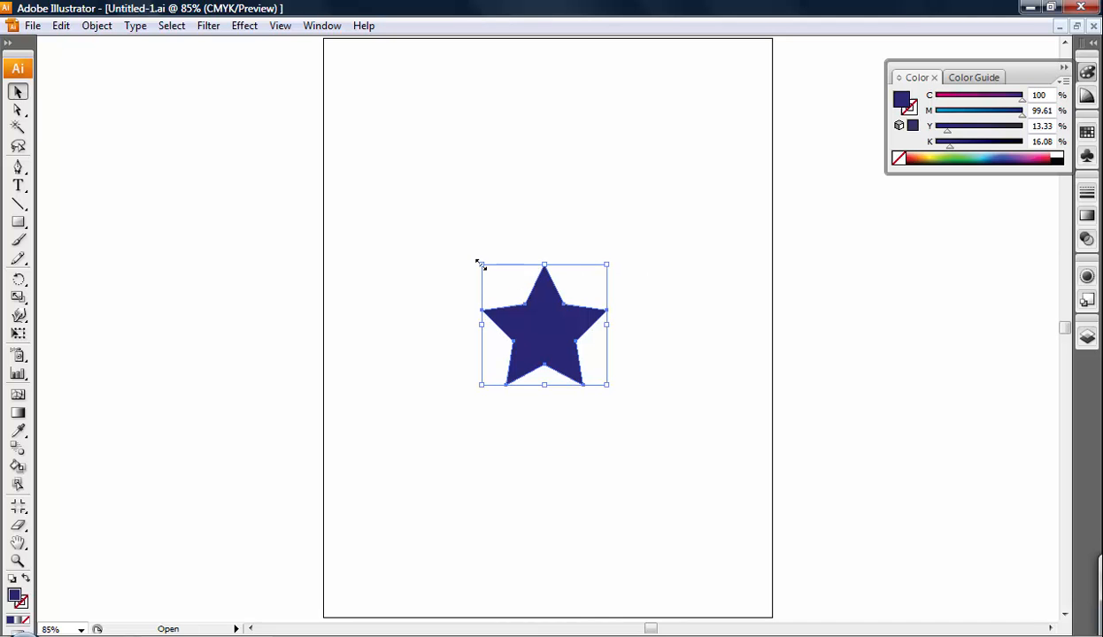
Step: Scale the star freely and proportionally from its upper-left corner, enlarging it to about twice its size
drag(481, 263, 470, 319)
drag(522, 250, 510, 208)
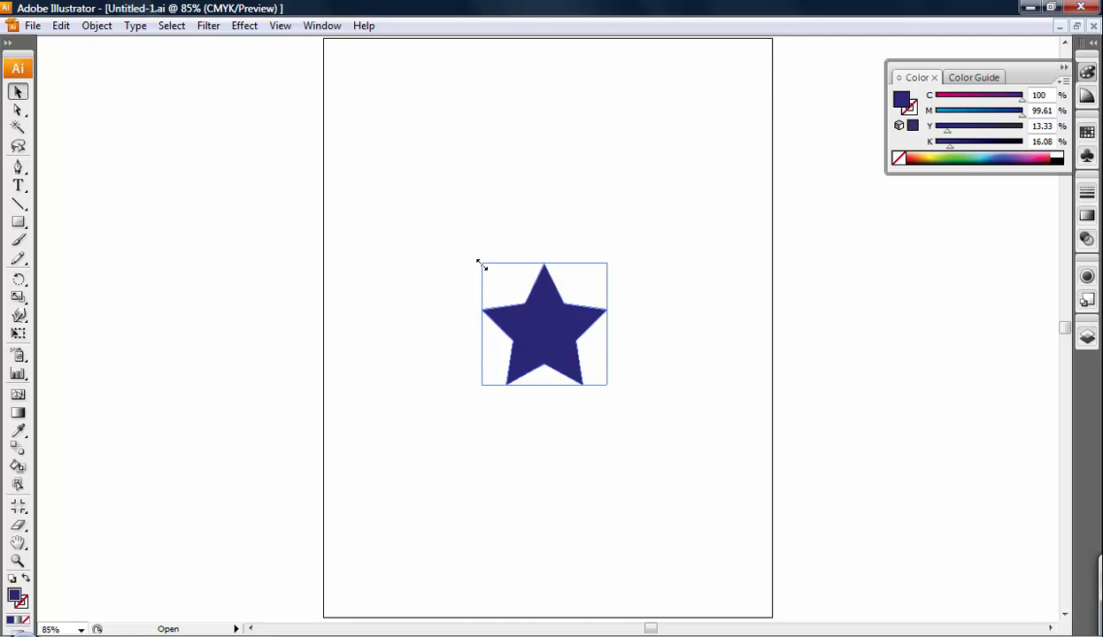
drag(452, 233, 340, 99)
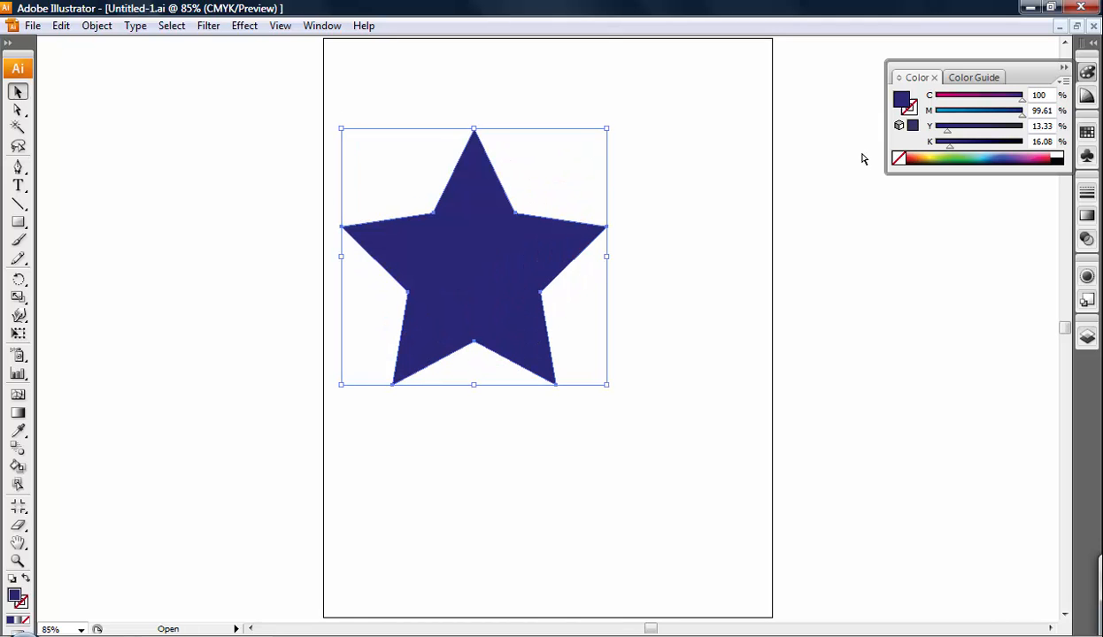
Step: Toggle the bounding box off and on, deselect the star, and undo its last scaling
key(ctrl+shift+b)
key(ctrl+shift+b)
click(673, 236)
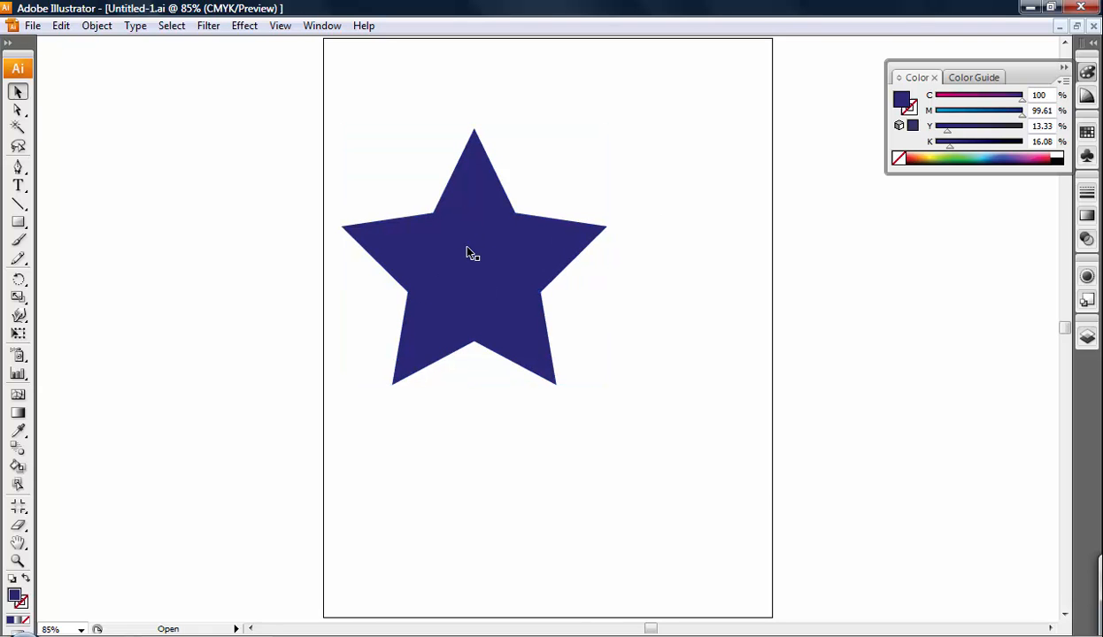
click(67, 28)
click(69, 43)
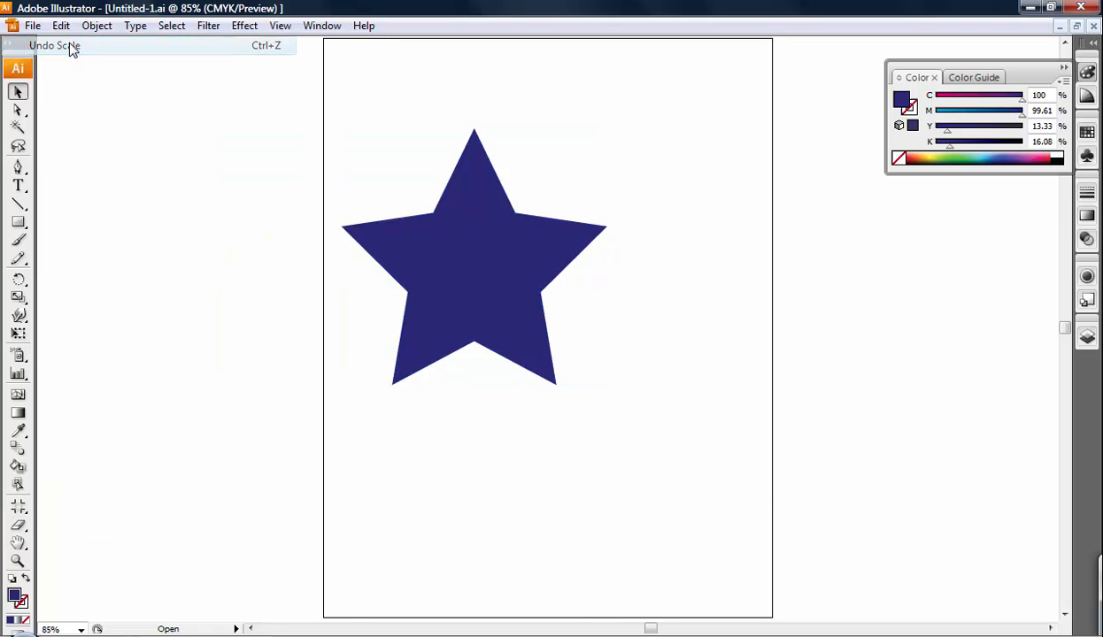
Step: Flip the star horizontally by pulling its left side past its right edge to about the same width, and deselect it
click(752, 262)
click(567, 376)
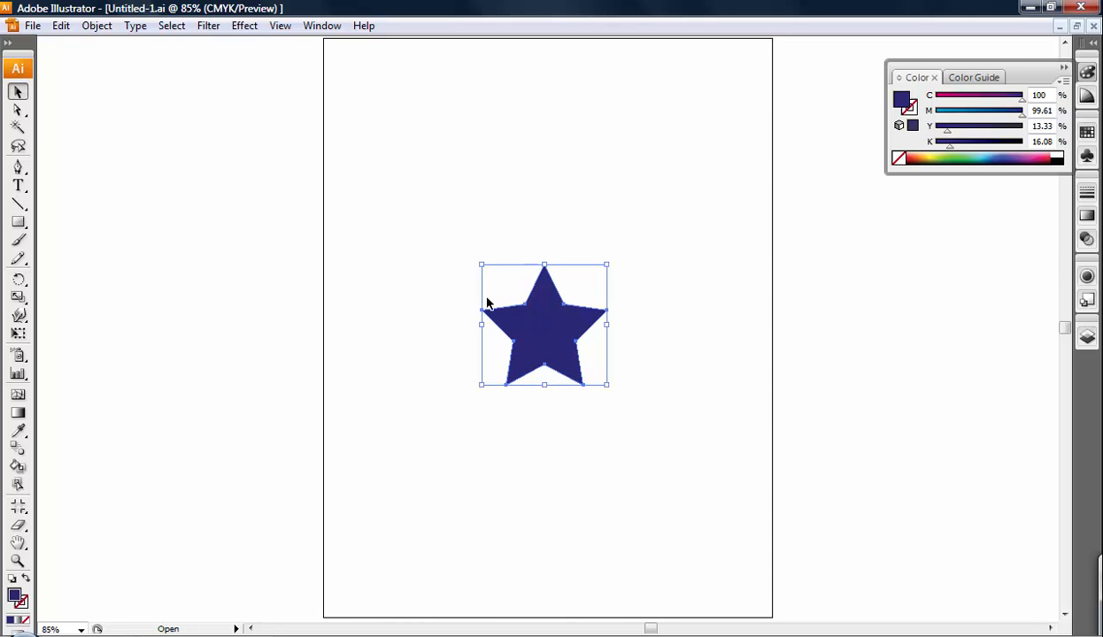
drag(481, 324, 735, 309)
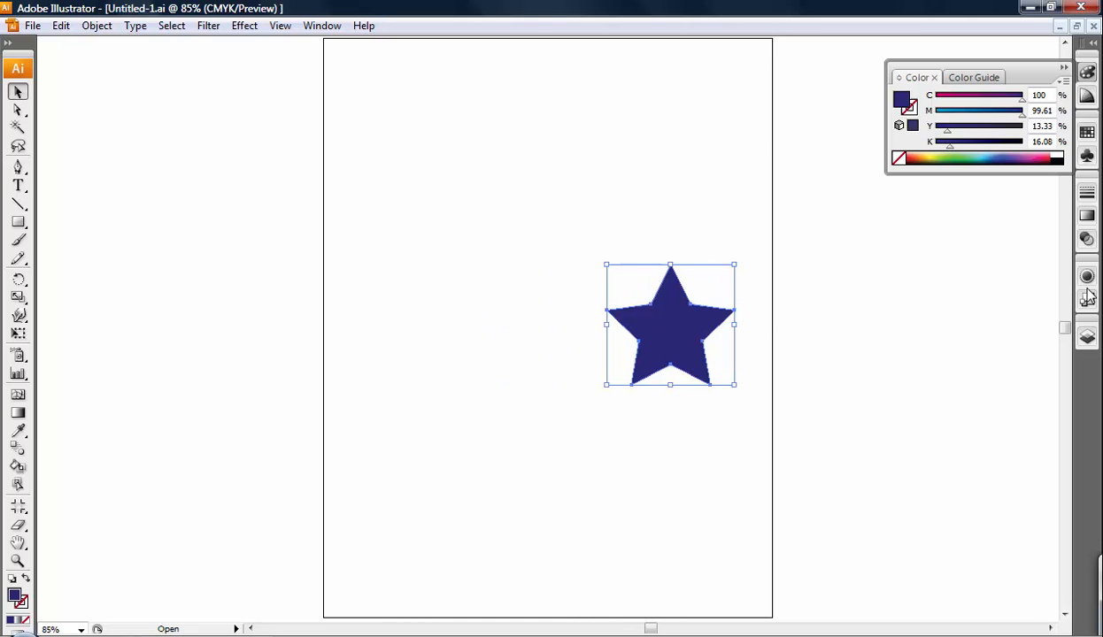
click(423, 273)
Step: Add the letter "e" as text beside the star and enlarge it to about half the star's width
click(18, 186)
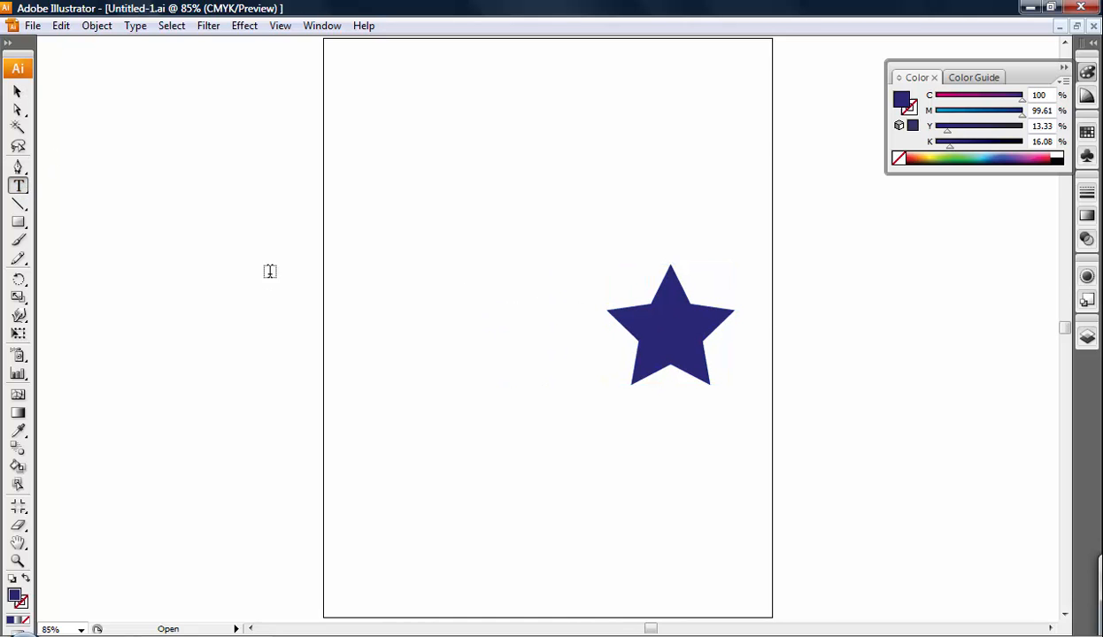
click(436, 314)
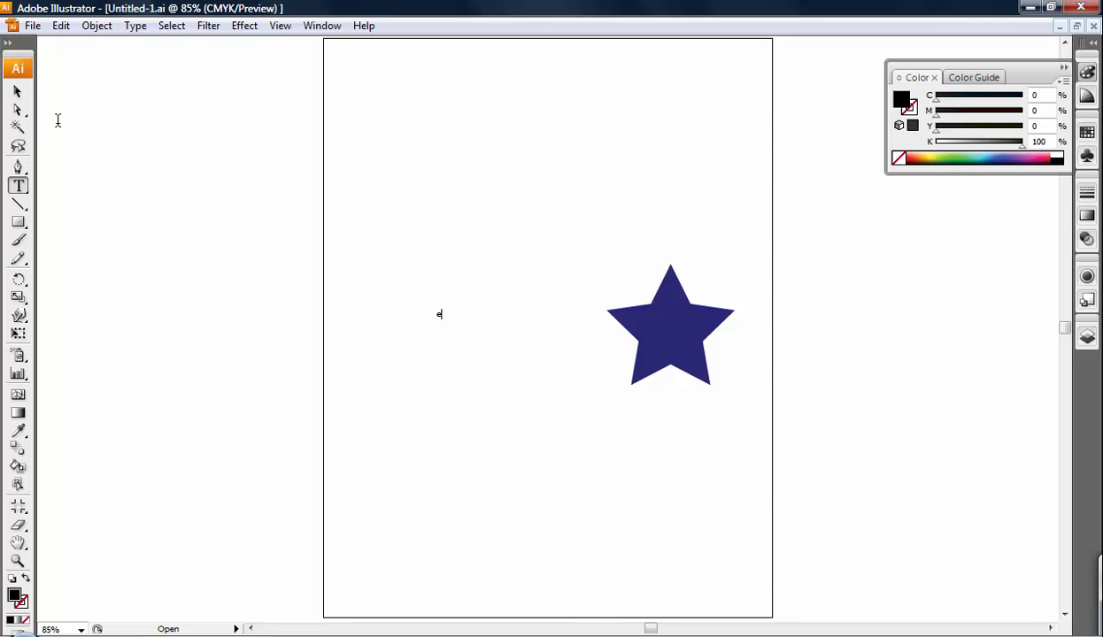
click(17, 91)
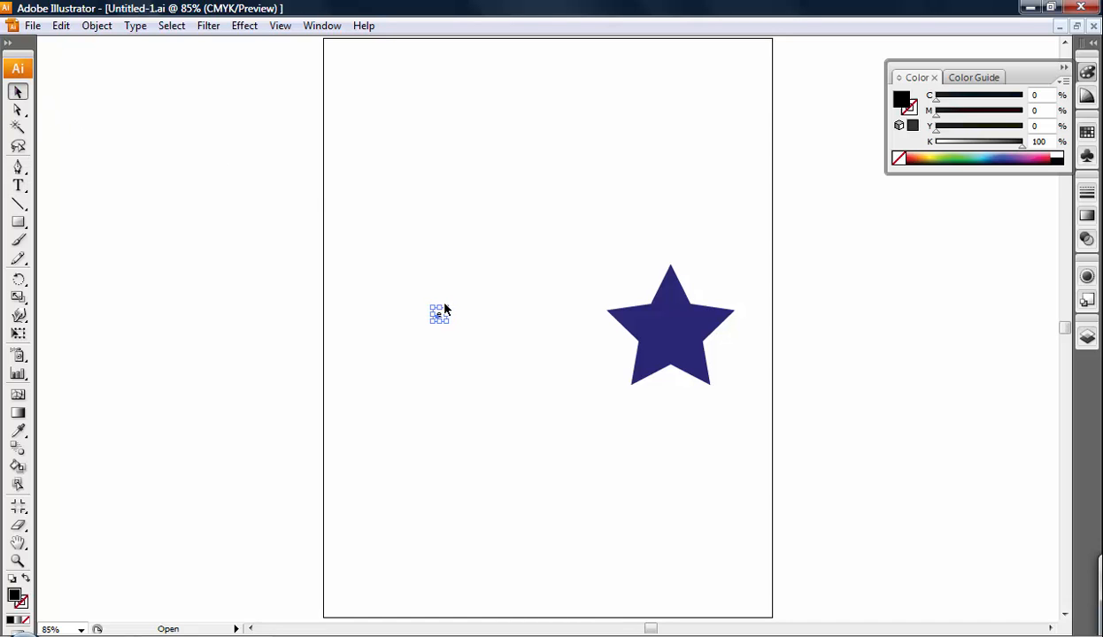
drag(449, 304, 600, 134)
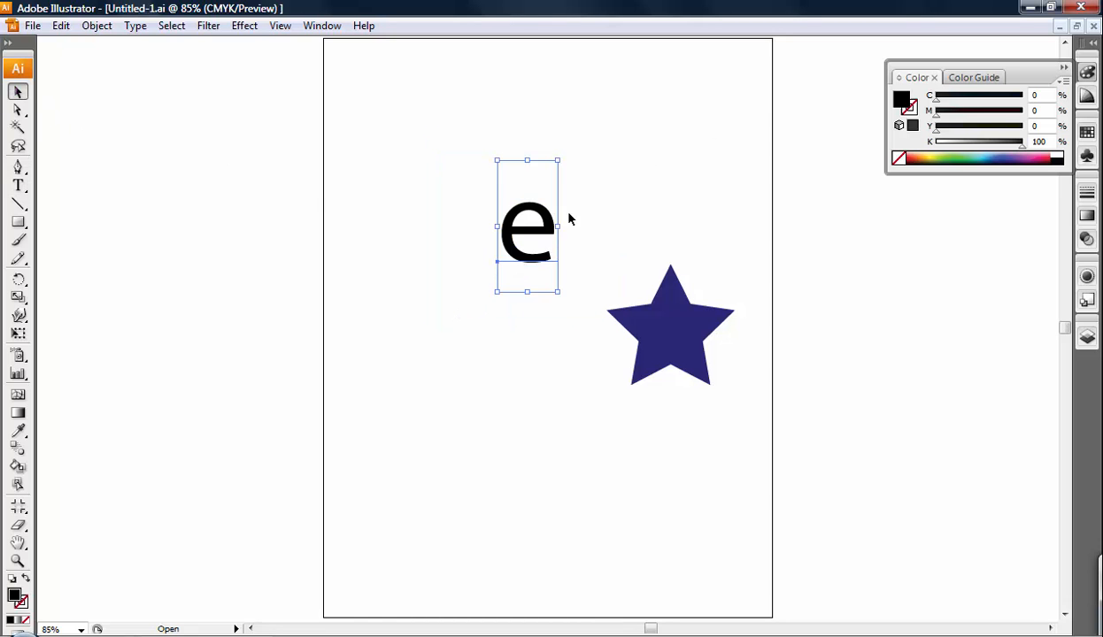
Step: Flip the letter "e" horizontally by pulling its right side past the left edge, and delete the letter
drag(560, 227, 435, 232)
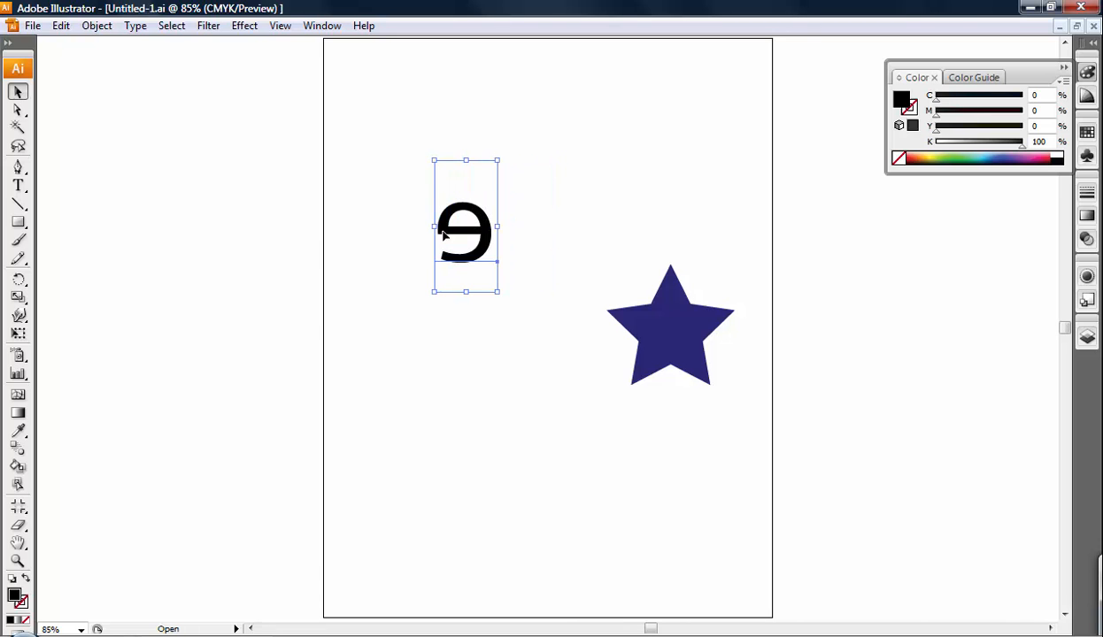
click(531, 312)
click(482, 251)
key(Delete)
Step: Move the star back to the middle of the page and deselect it
drag(690, 341, 565, 342)
click(325, 231)
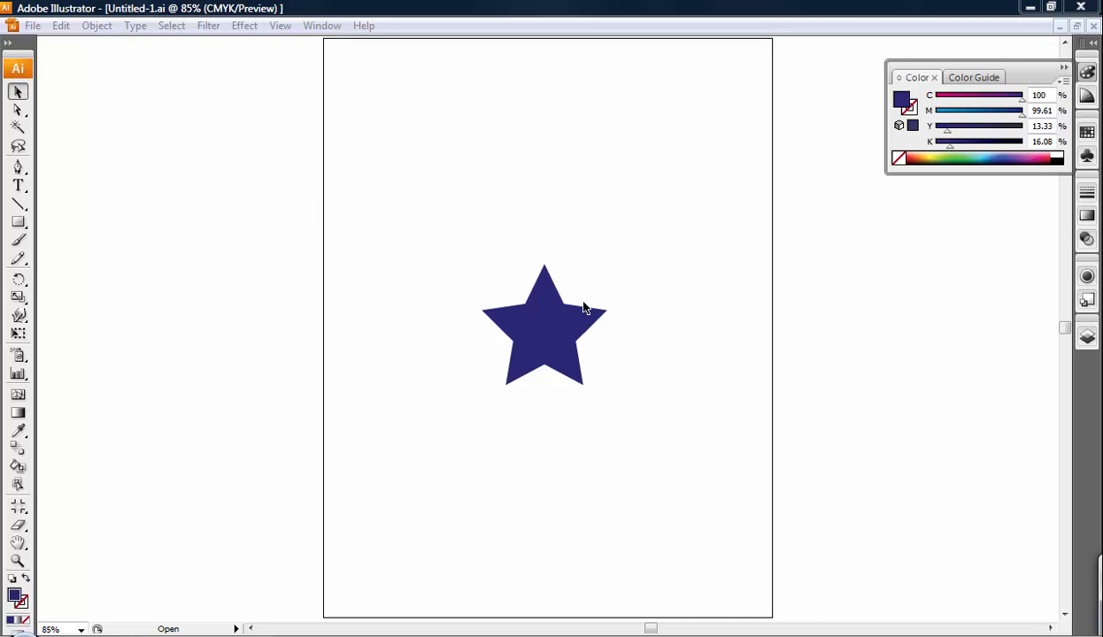
Step: Scale the star uniformly to 200% with the Scale command
click(554, 322)
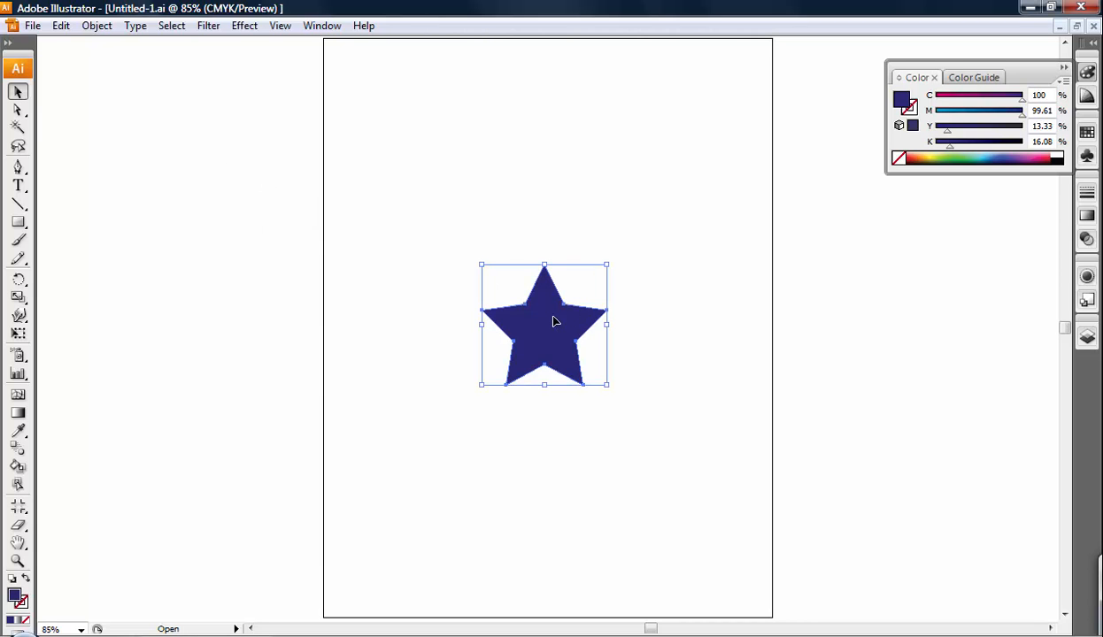
click(96, 25)
mouse_move(99, 55)
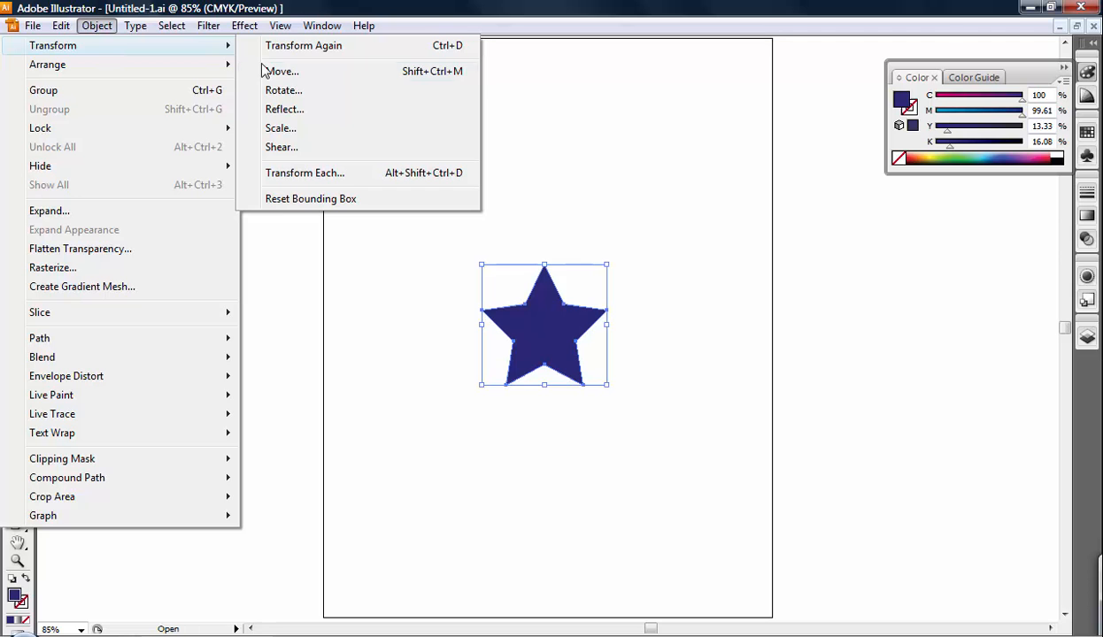
click(287, 129)
drag(567, 210, 251, 123)
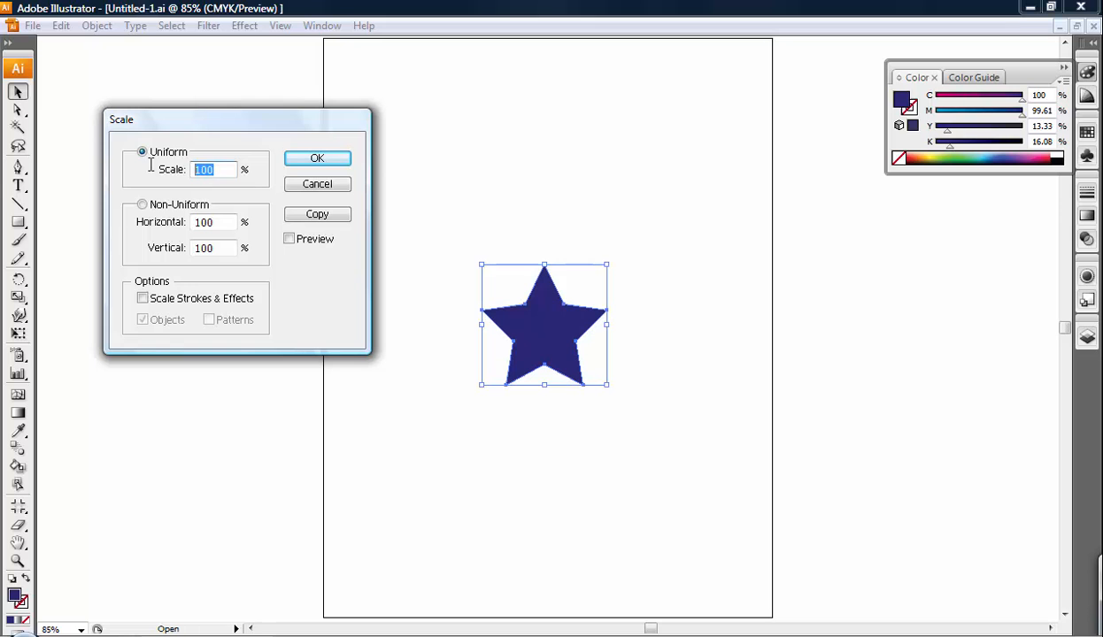
text(200)
click(324, 164)
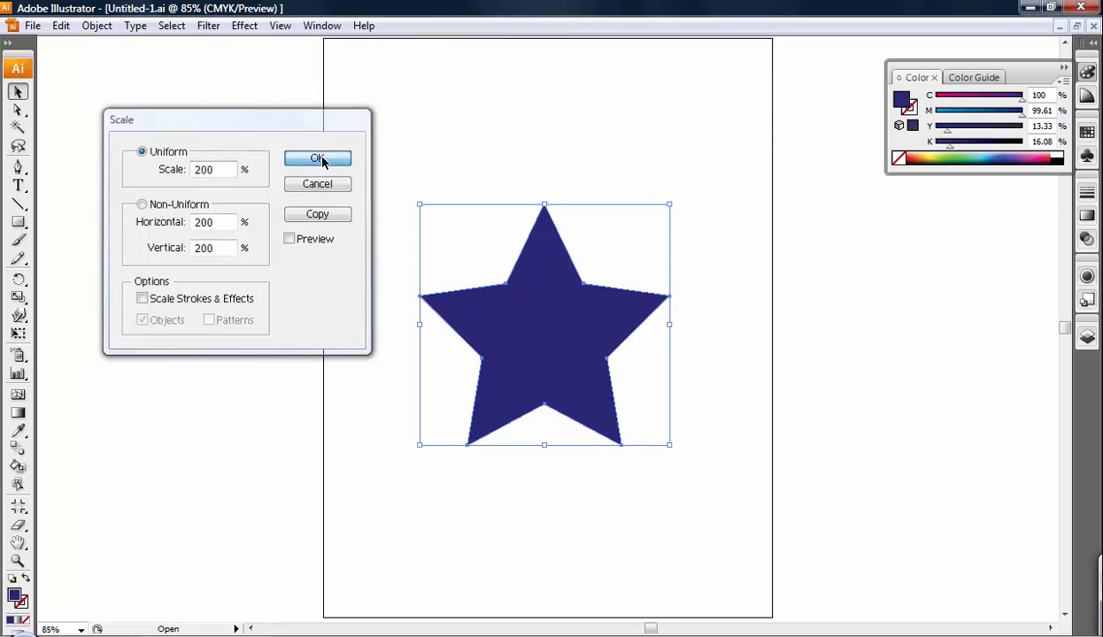
Step: Scale the enlarged star uniformly to 50% with the Scale command
click(97, 25)
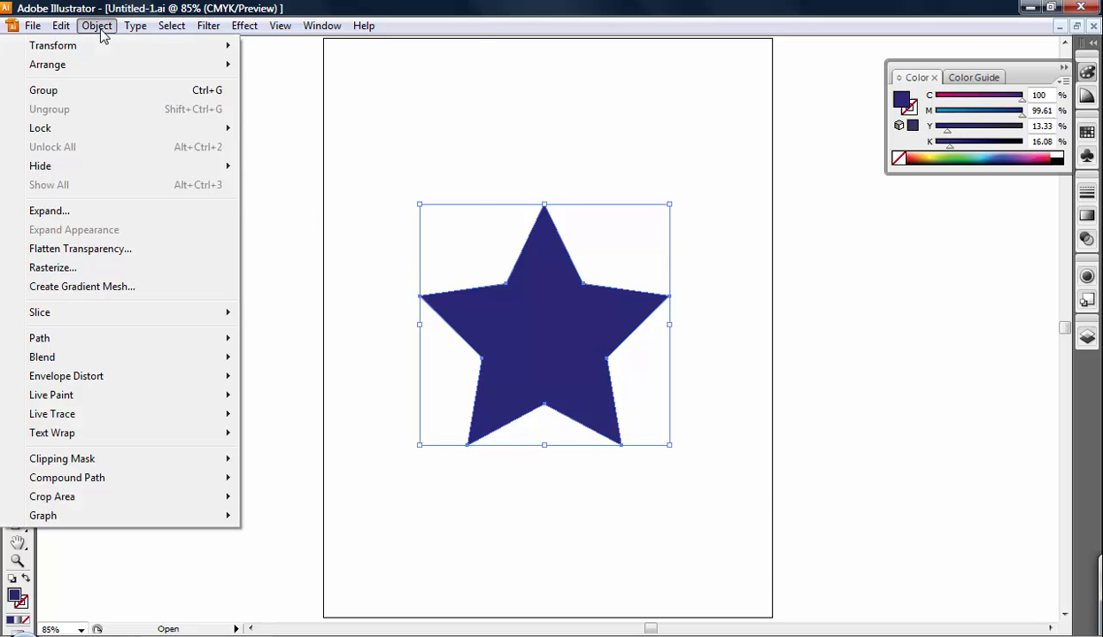
mouse_move(113, 53)
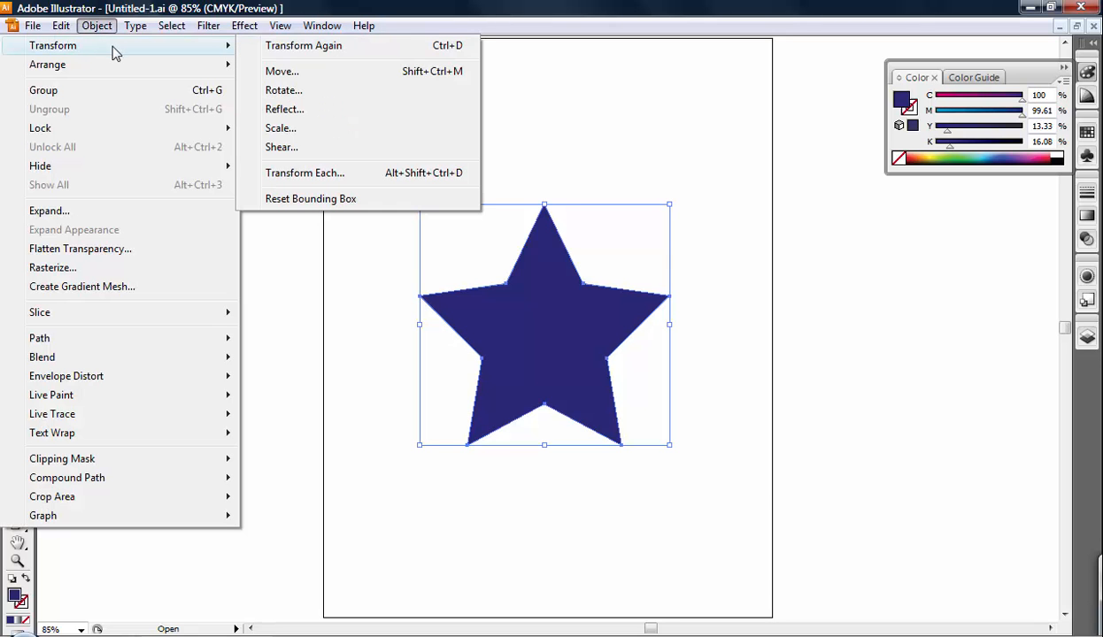
click(303, 137)
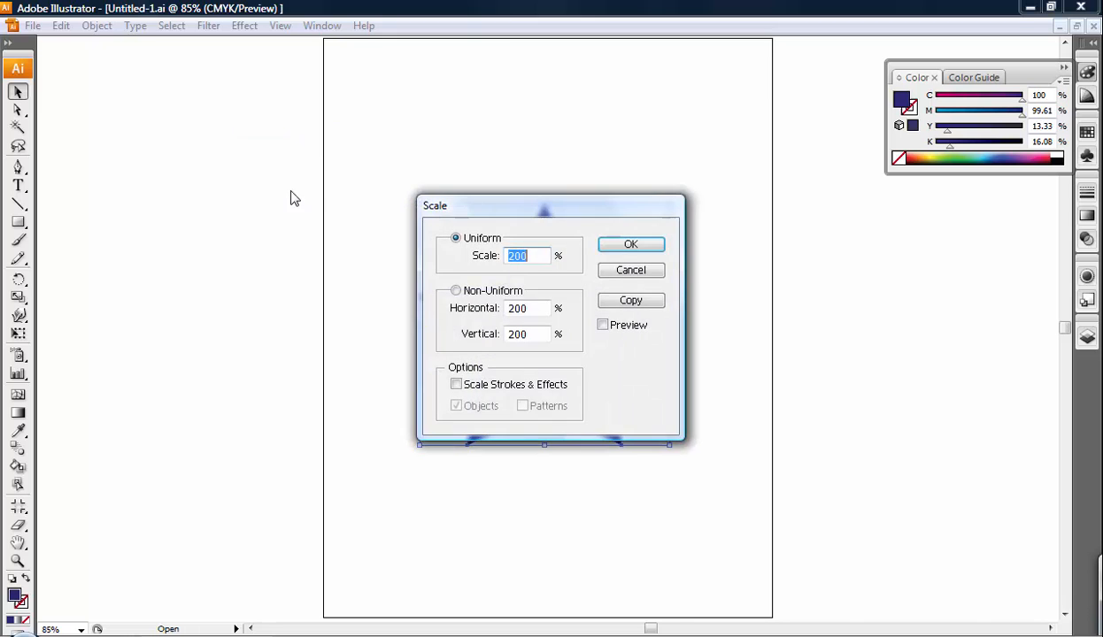
drag(519, 215, 180, 121)
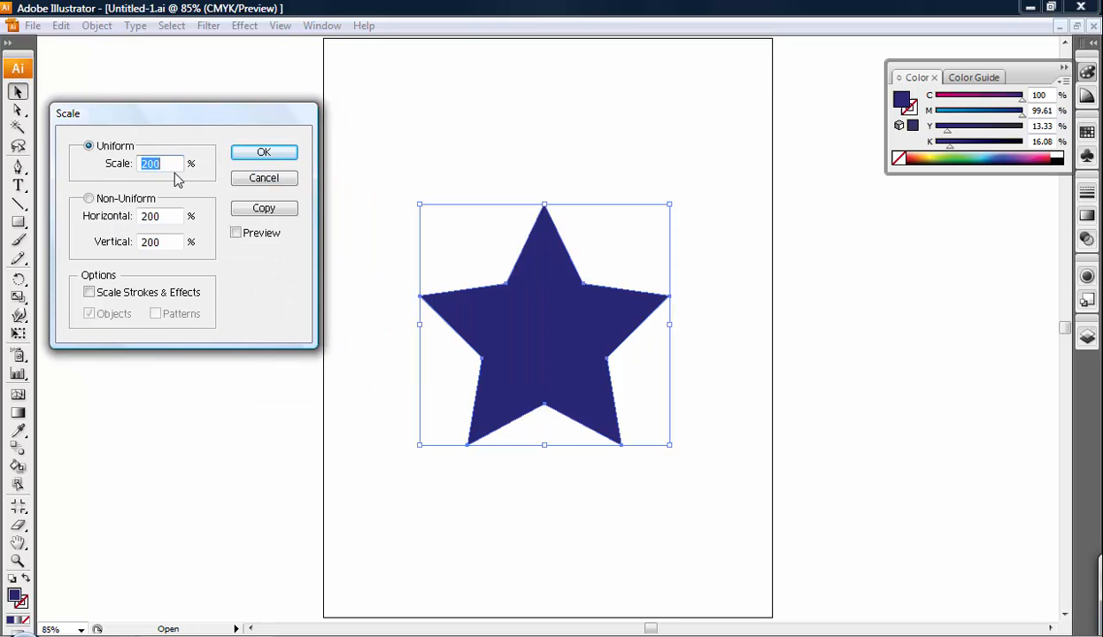
text(50)
click(276, 156)
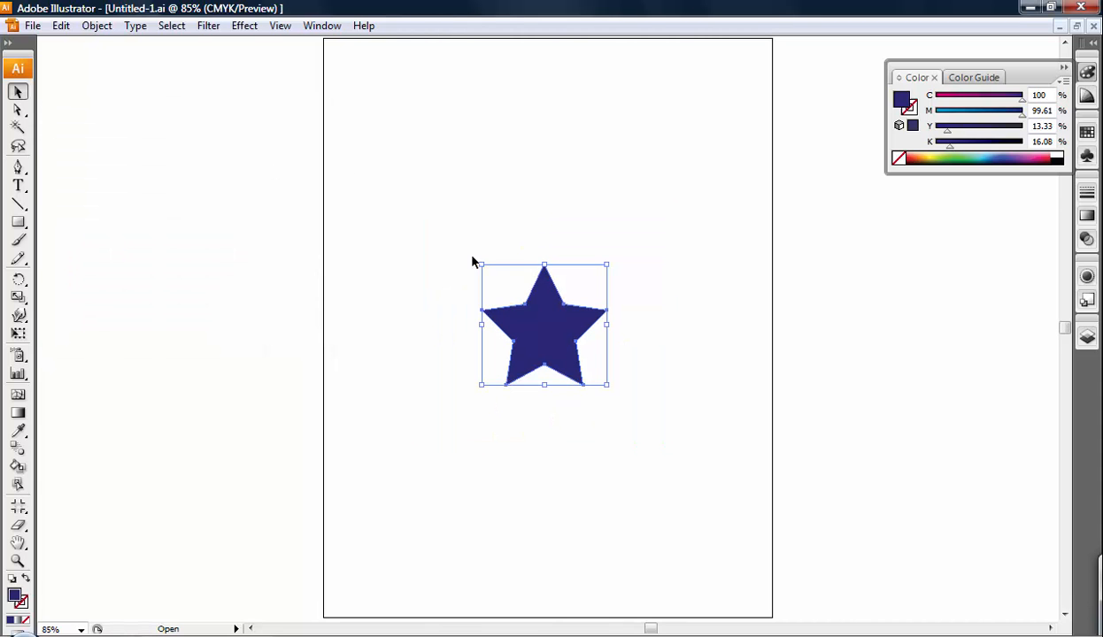
Step: Scale the star non-uniformly to 50% horizontally and 200% vertically
click(91, 27)
mouse_move(89, 50)
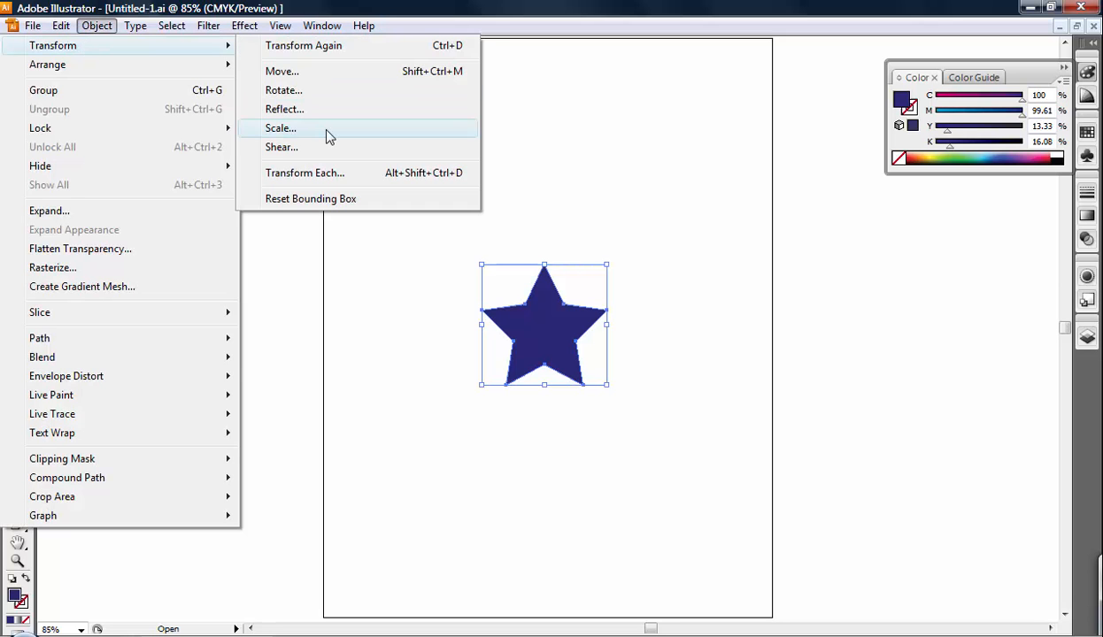
click(325, 135)
drag(597, 217, 252, 126)
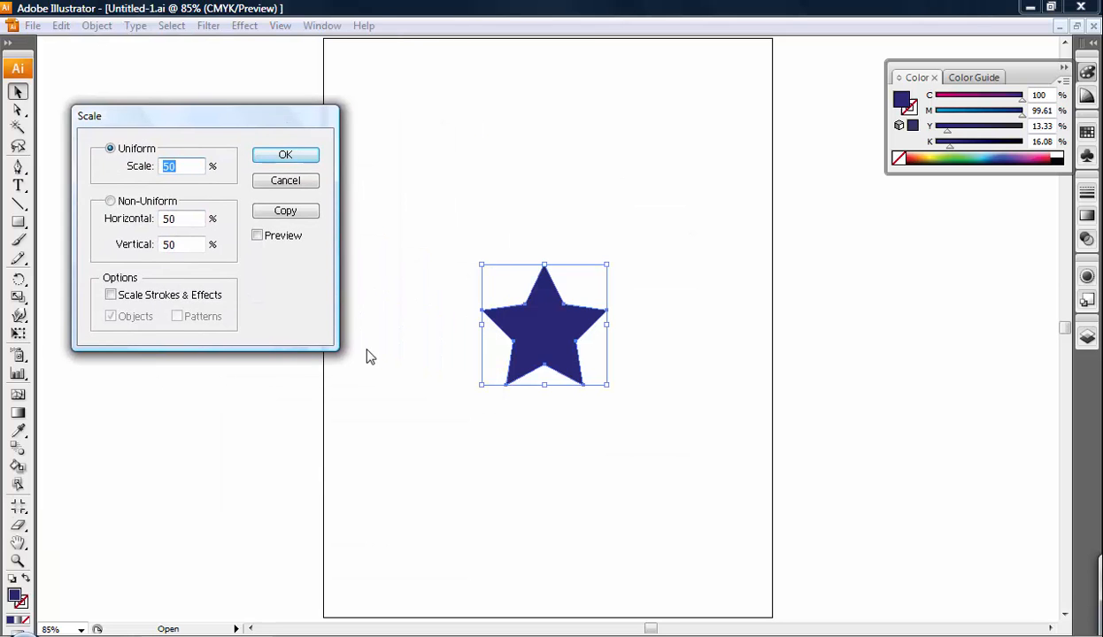
click(176, 244)
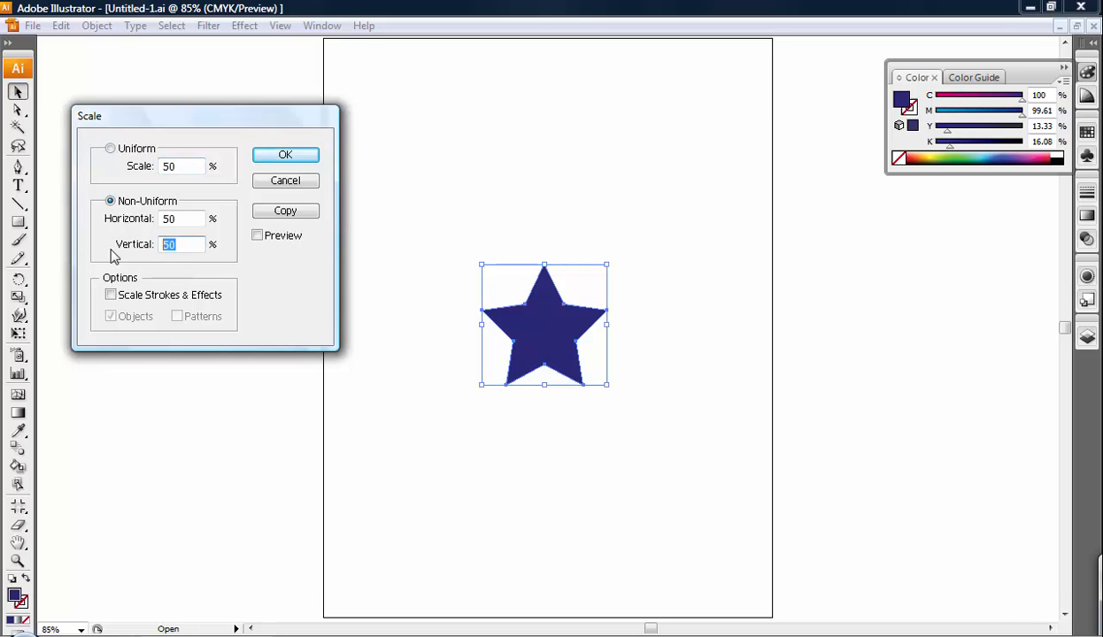
text(200)
click(285, 156)
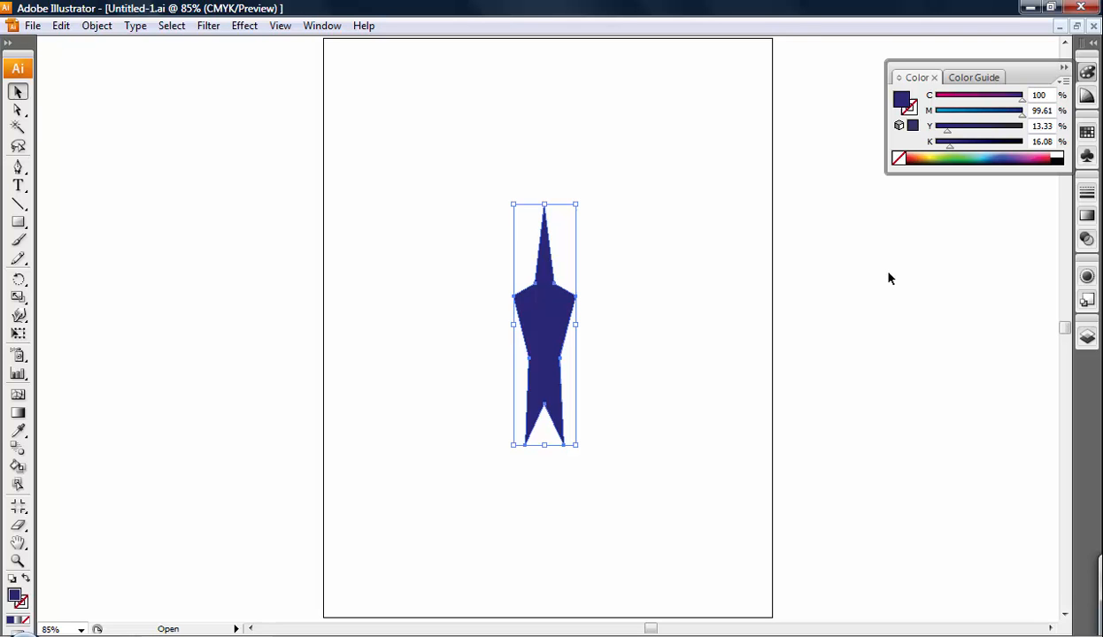
Step: Undo the non-uniform scaling of the star
click(61, 25)
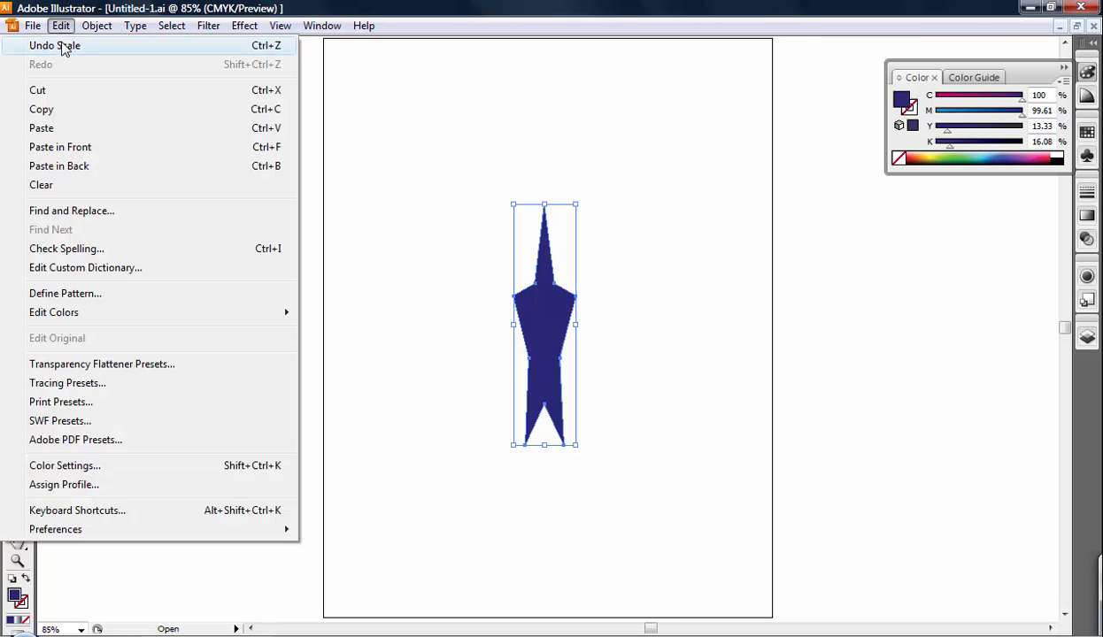